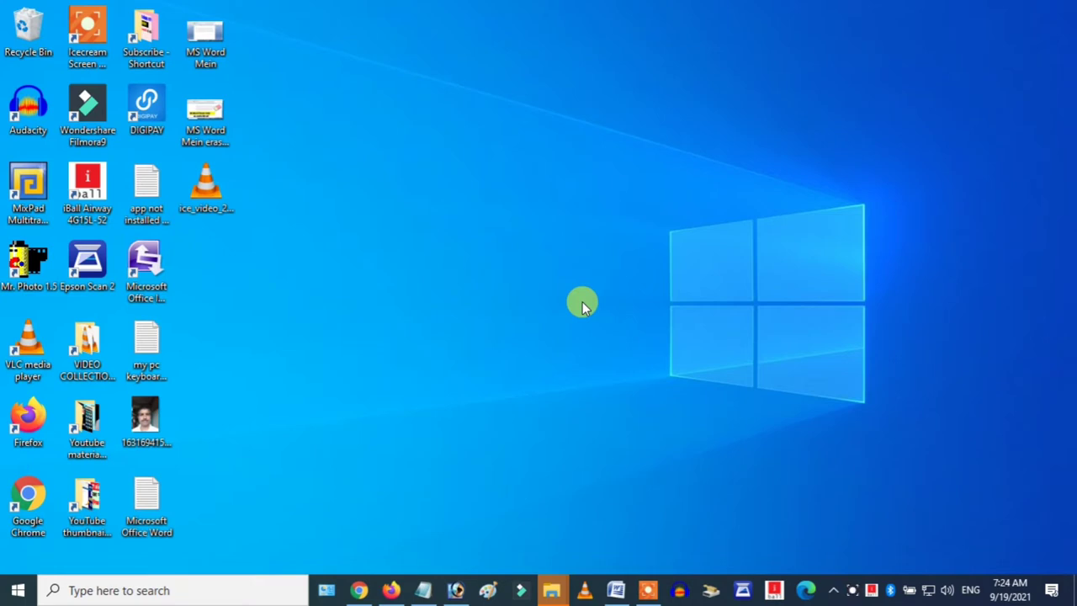
# - Select the existing grid table in Document1 and cut it to the clipboard, leaving the page blank
pyautogui.click(615, 593)
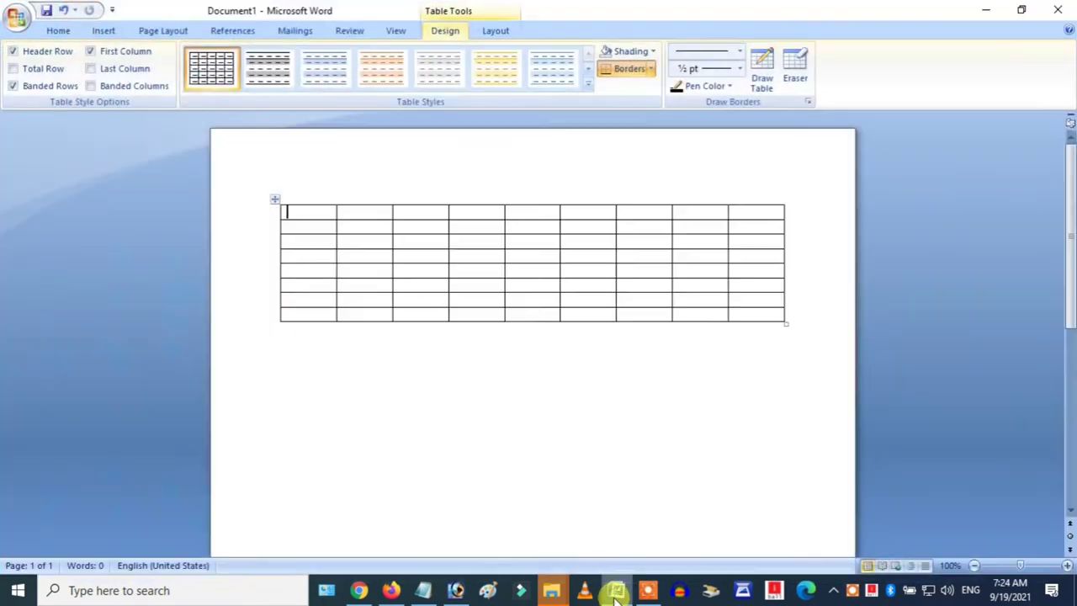
pyautogui.click(274, 201)
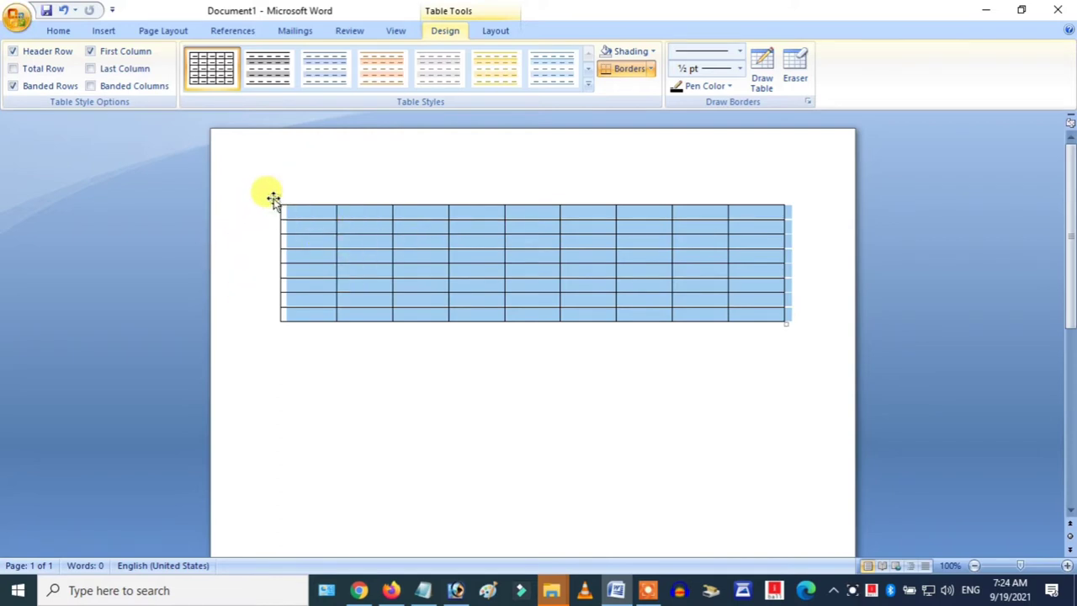
pyautogui.rightClick(275, 200)
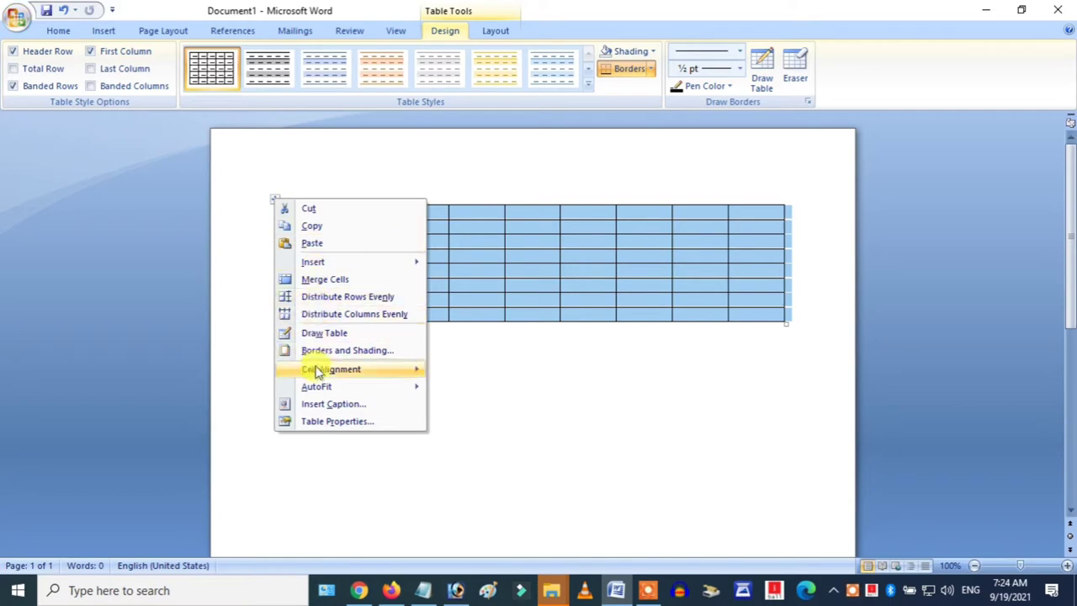
pyautogui.click(327, 209)
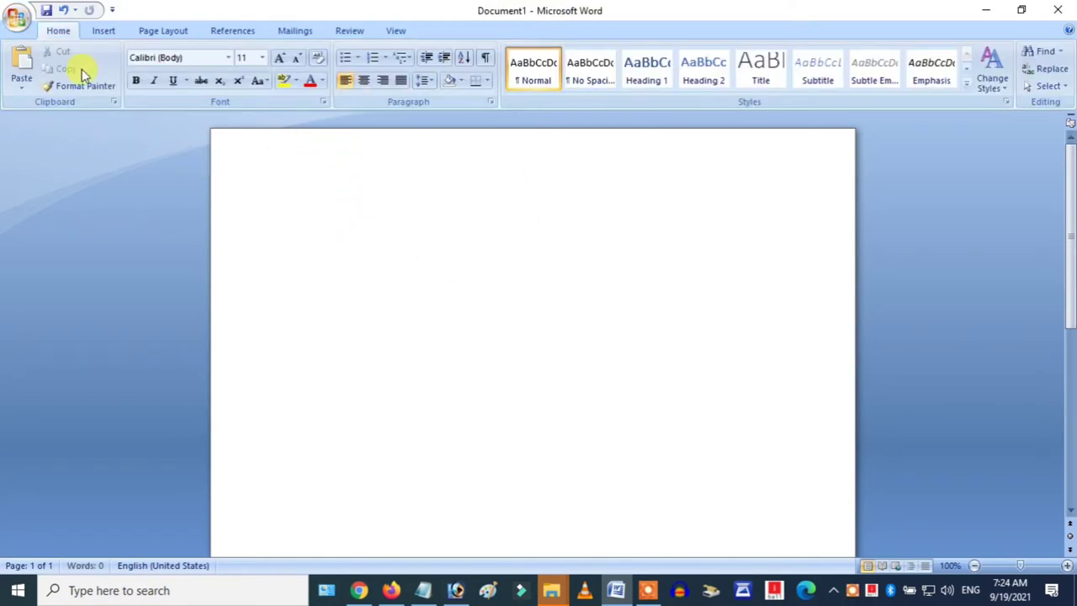
# - Insert a 9-column by 8-row table using the Insert tab's Table grid
pyautogui.click(102, 31)
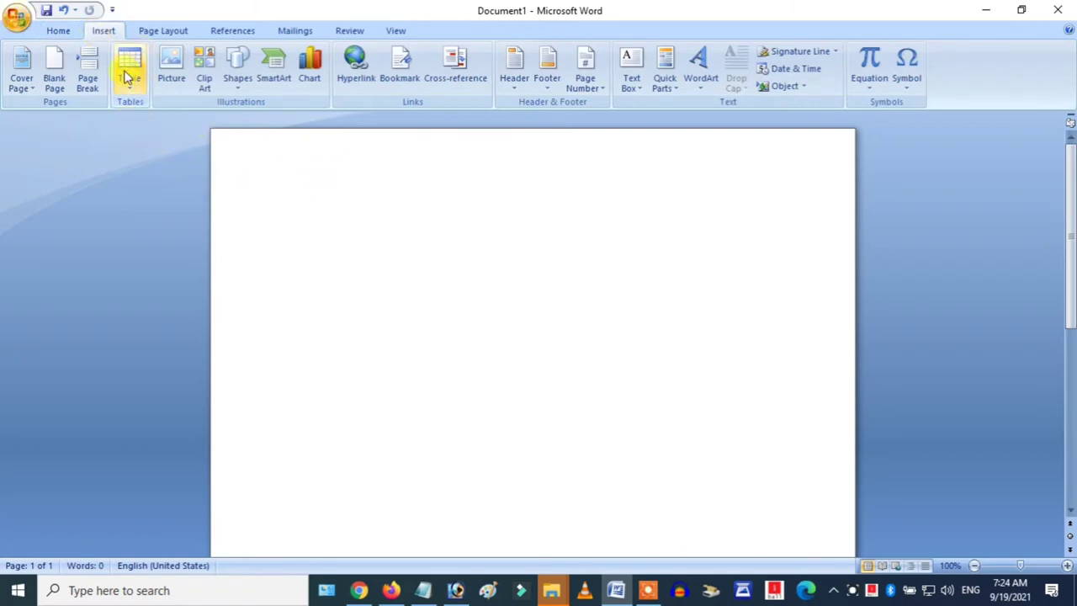
pyautogui.click(58, 32)
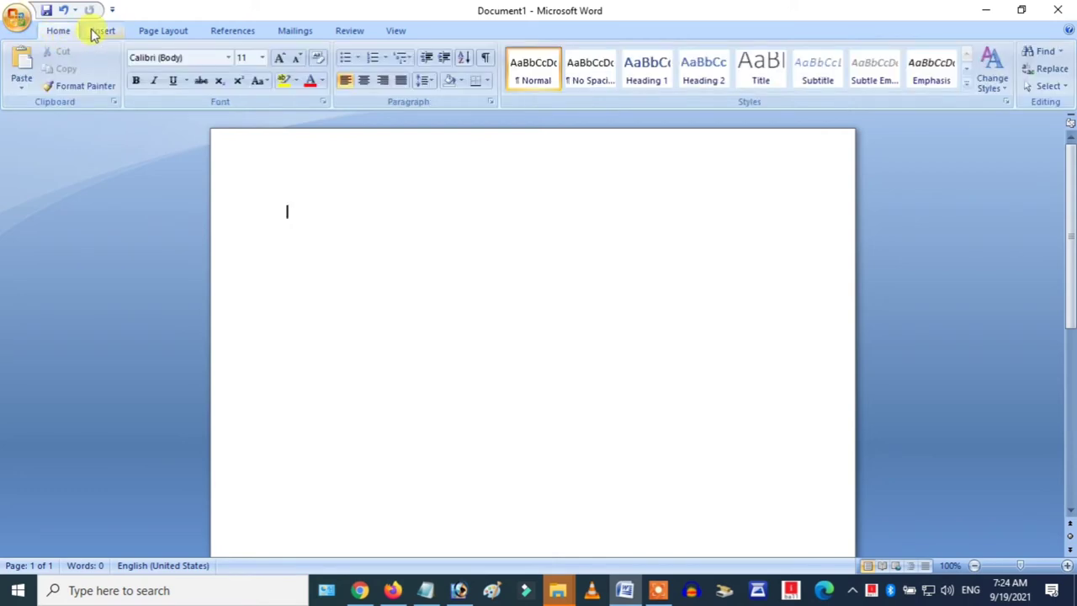
pyautogui.click(96, 32)
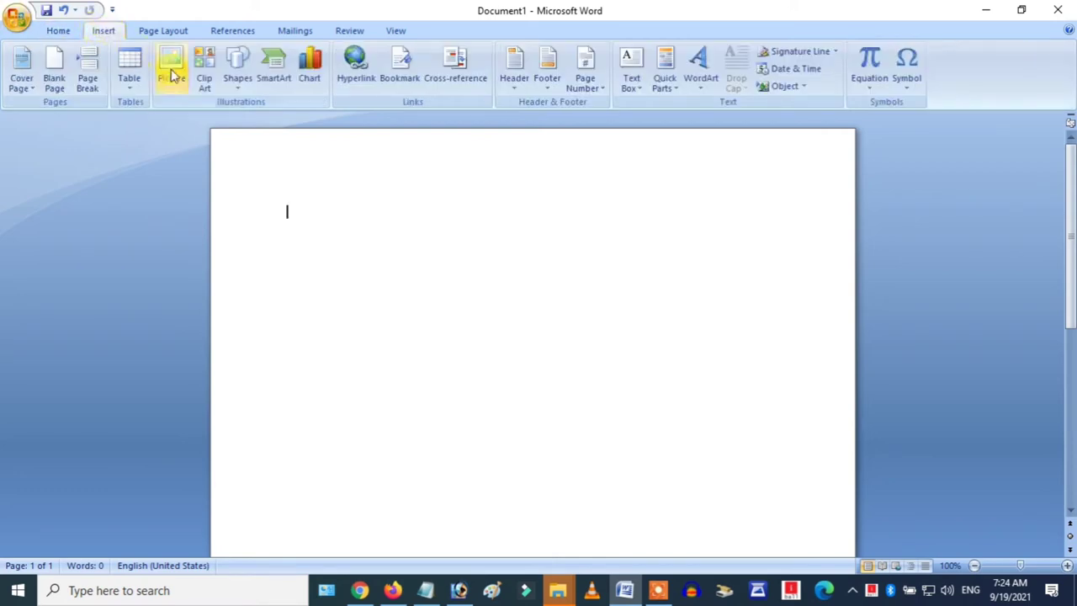
pyautogui.click(139, 79)
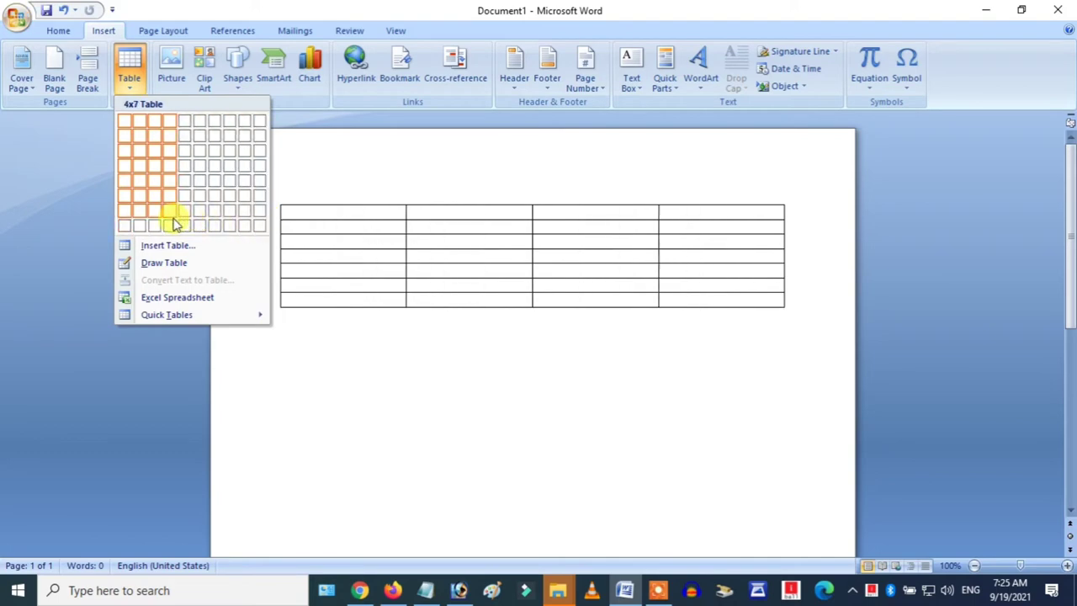
pyautogui.click(249, 230)
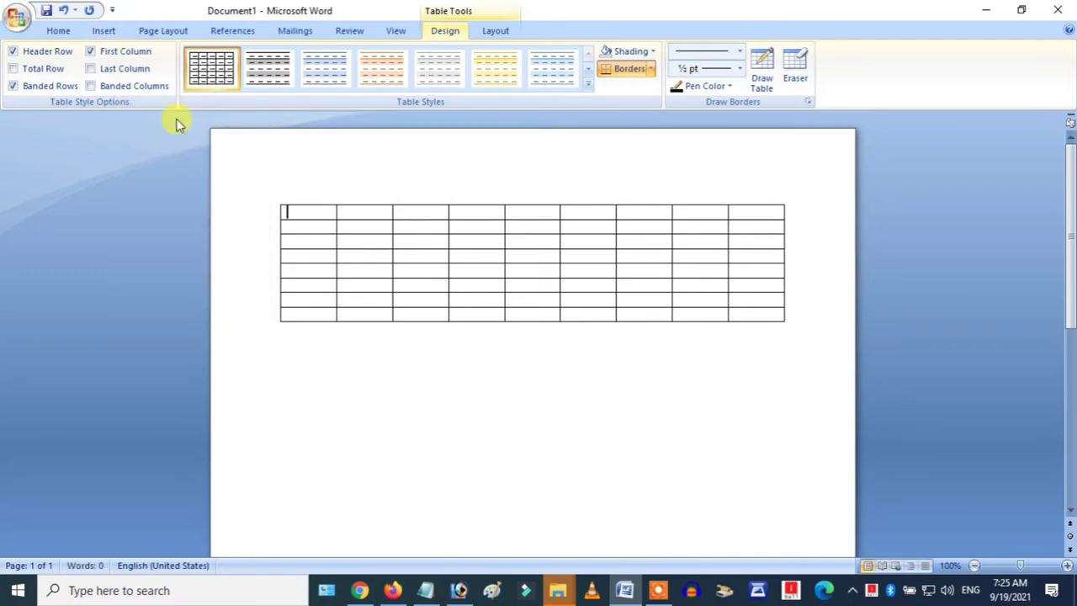
# - Switch to the Draw Table pencil from Insert > Table
pyautogui.click(104, 31)
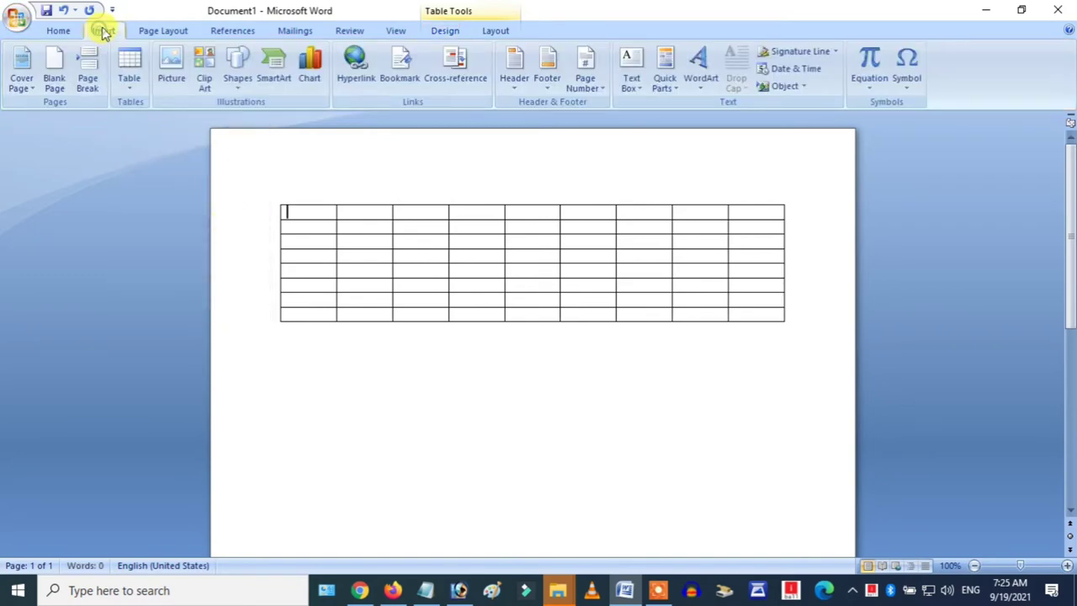
pyautogui.click(128, 85)
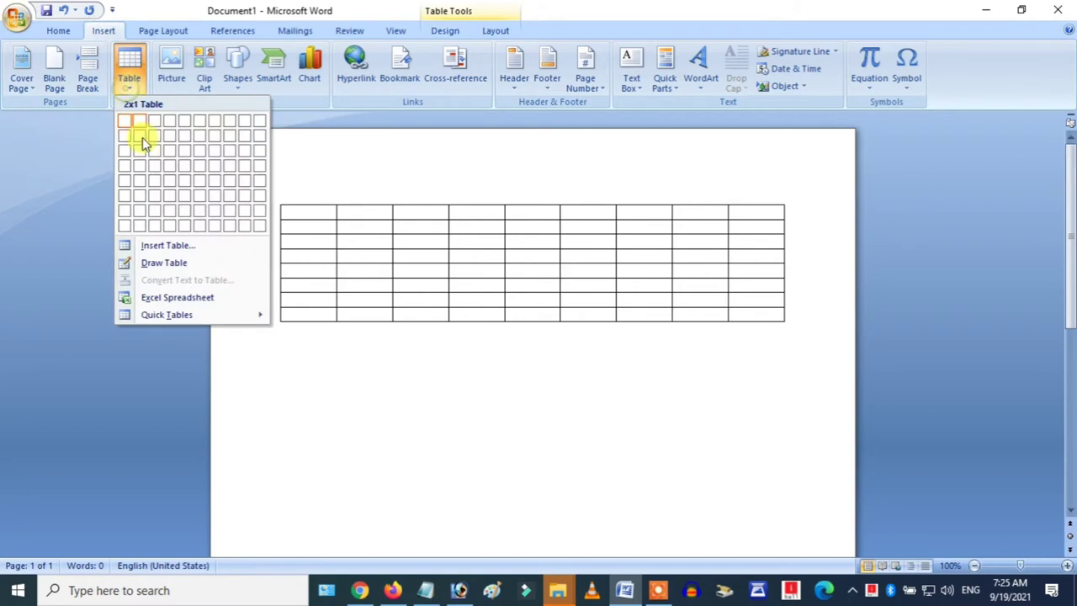
pyautogui.click(184, 263)
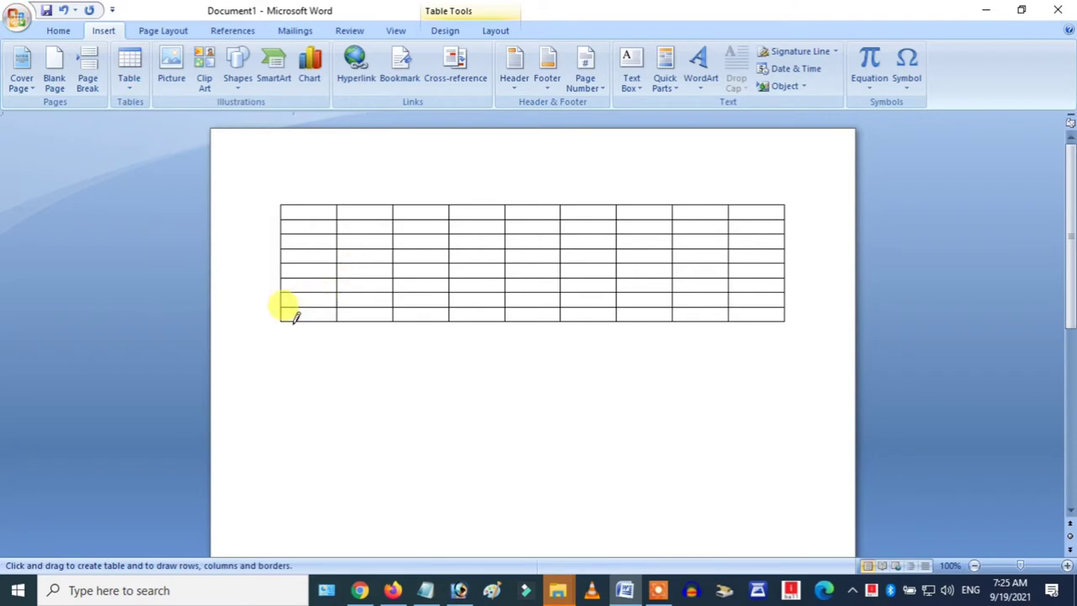
# - Draw a small cell, a tall box and a wide cell beneath the grid
pyautogui.moveTo(281, 324)
pyautogui.mouseDown()
pyautogui.moveTo(296, 357)
pyautogui.moveTo(721, 378)
pyautogui.mouseUp()
pyautogui.moveTo(602, 338); pyautogui.dragTo(678, 492)
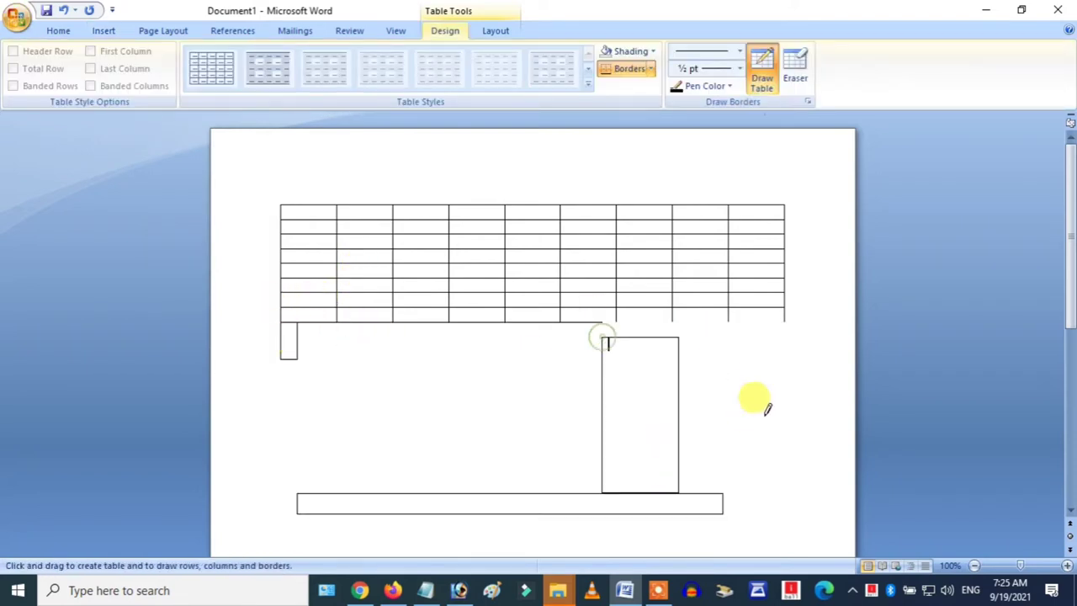
pyautogui.moveTo(714, 354); pyautogui.dragTo(765, 479)
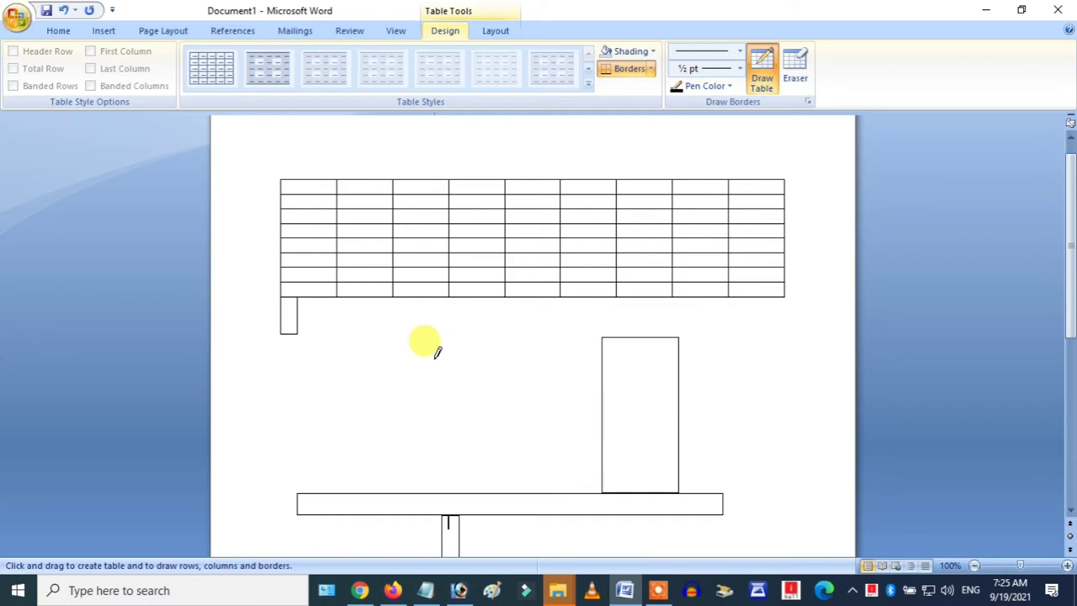
pyautogui.scroll(-3, 446, 379)
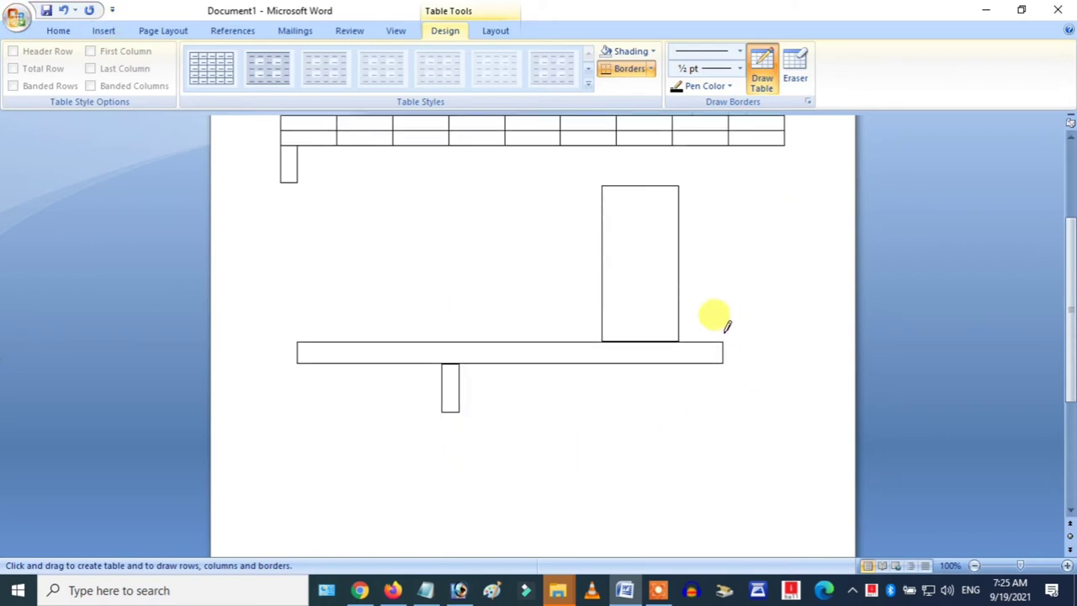
pyautogui.scroll(3, 466, 345)
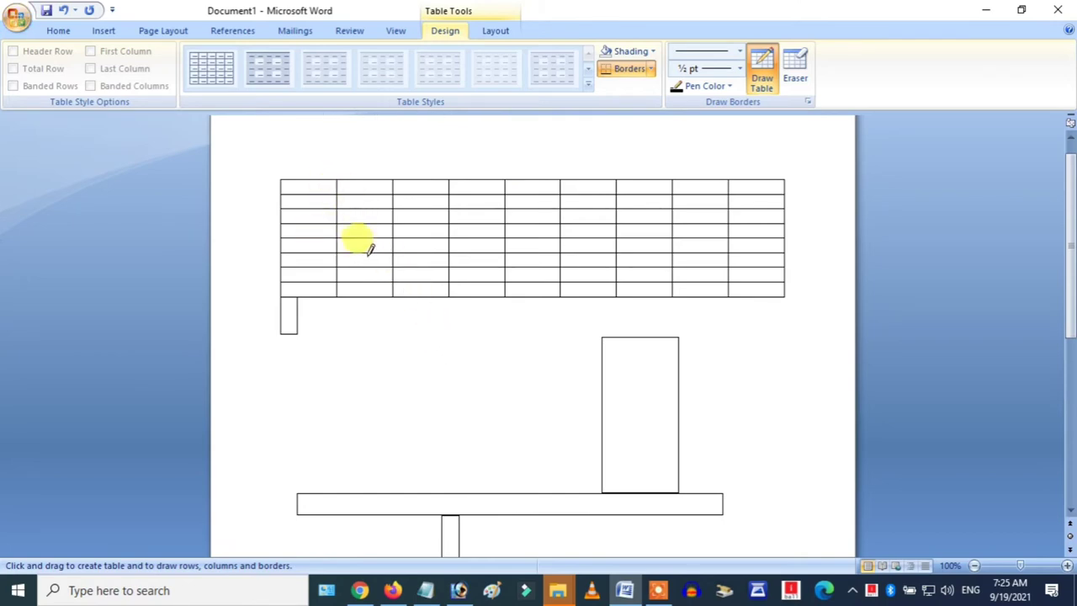
# - Close the Table dropdown, scroll back up and select the entire 9×8 grid table
pyautogui.click(67, 32)
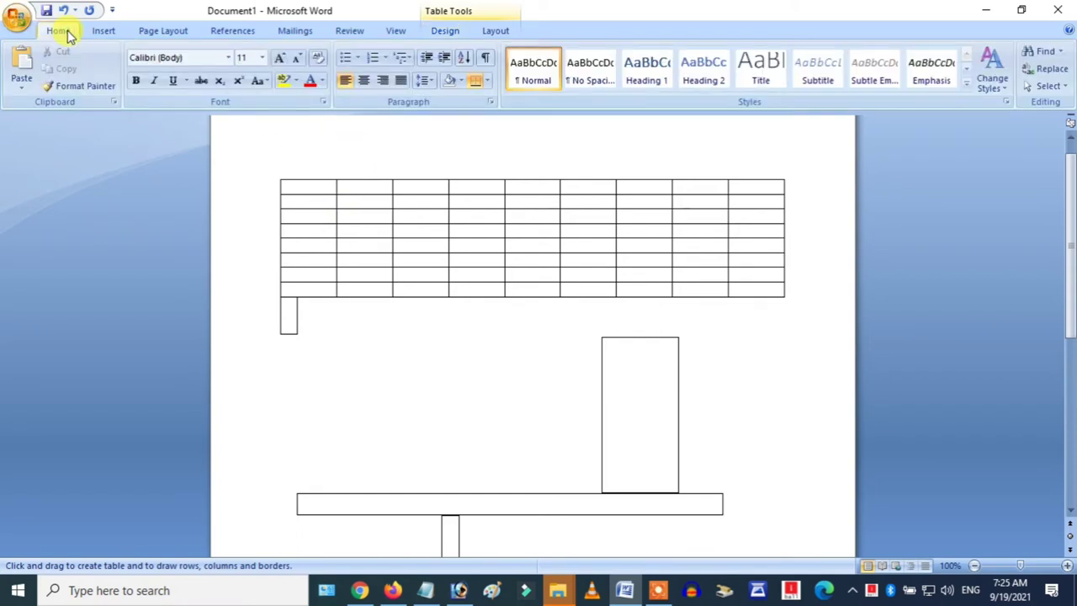
pyautogui.scroll(-2, 457, 445)
pyautogui.scroll(-1, 456, 445)
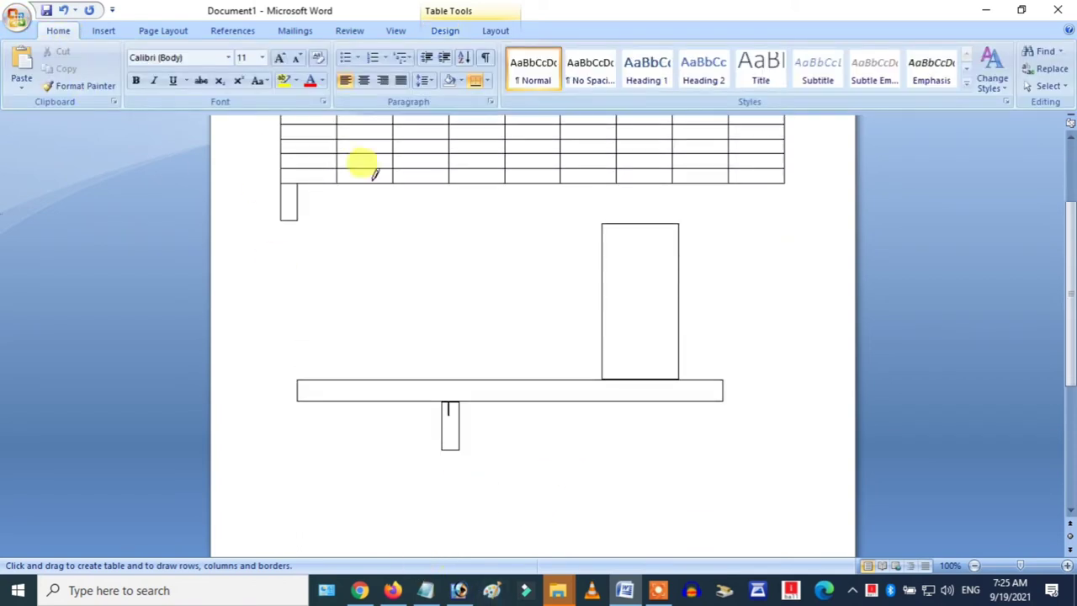
pyautogui.click(103, 31)
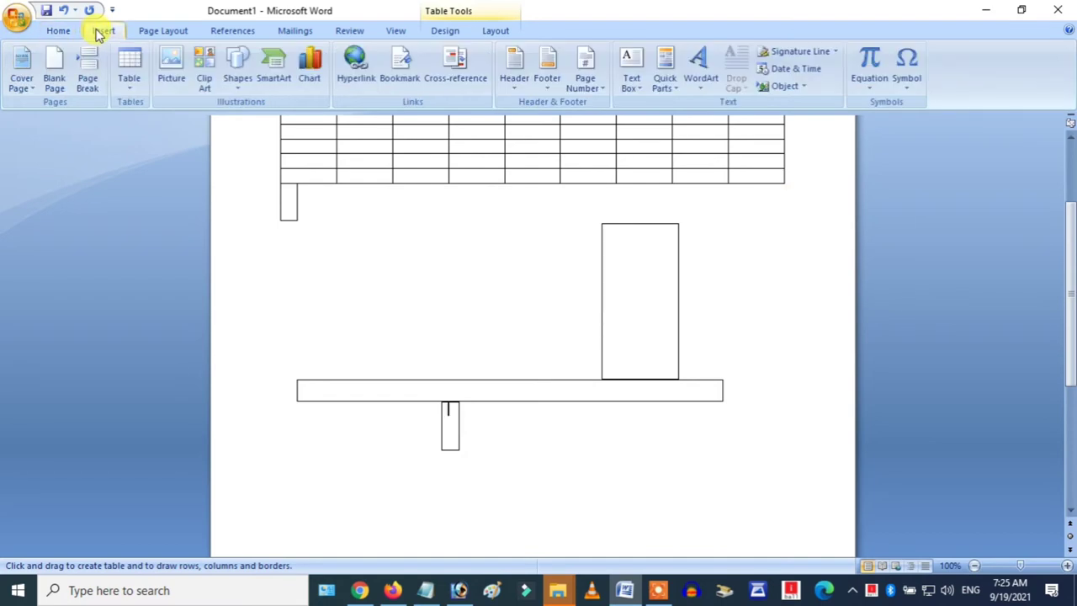
pyautogui.click(131, 72)
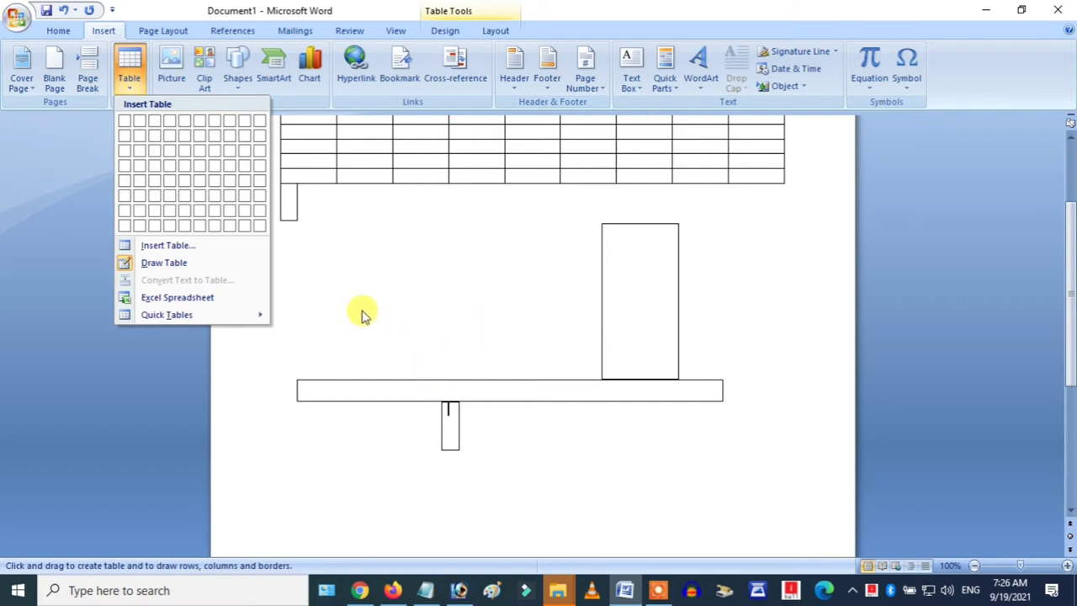
pyautogui.click(469, 176)
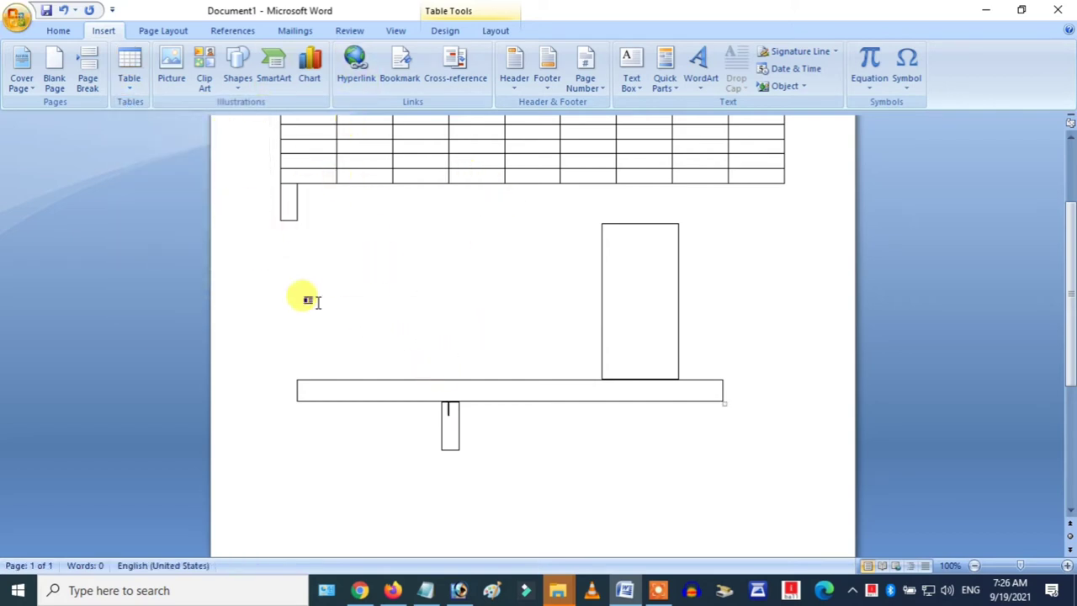
pyautogui.scroll(3, 493, 222)
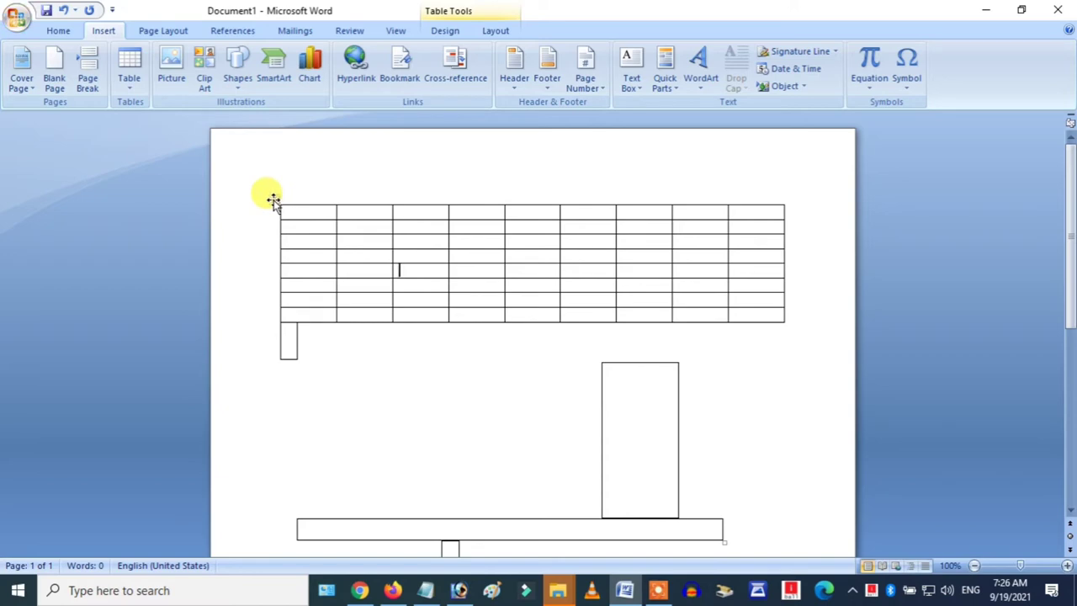
pyautogui.click(278, 199)
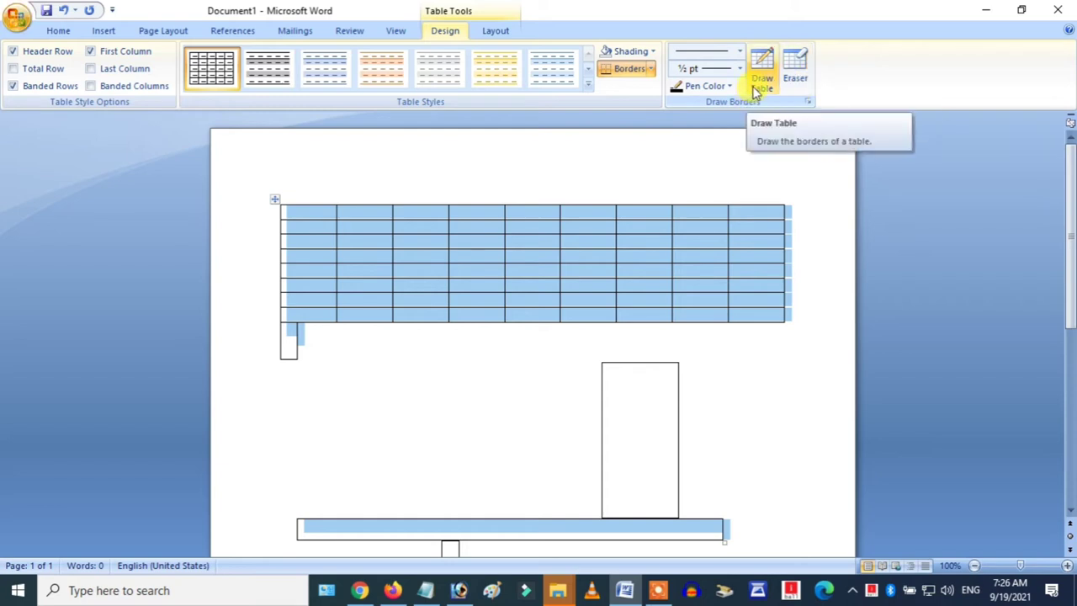
# - With the Eraser, remove the tall box's borders and the small cell's sides under the grid
pyautogui.click(793, 74)
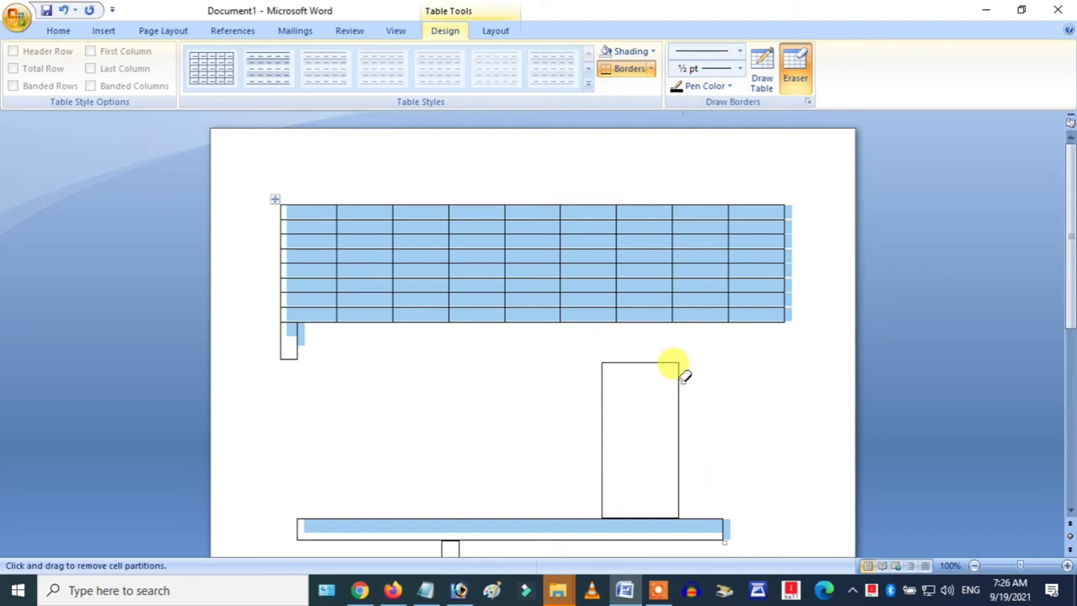
pyautogui.click(682, 376)
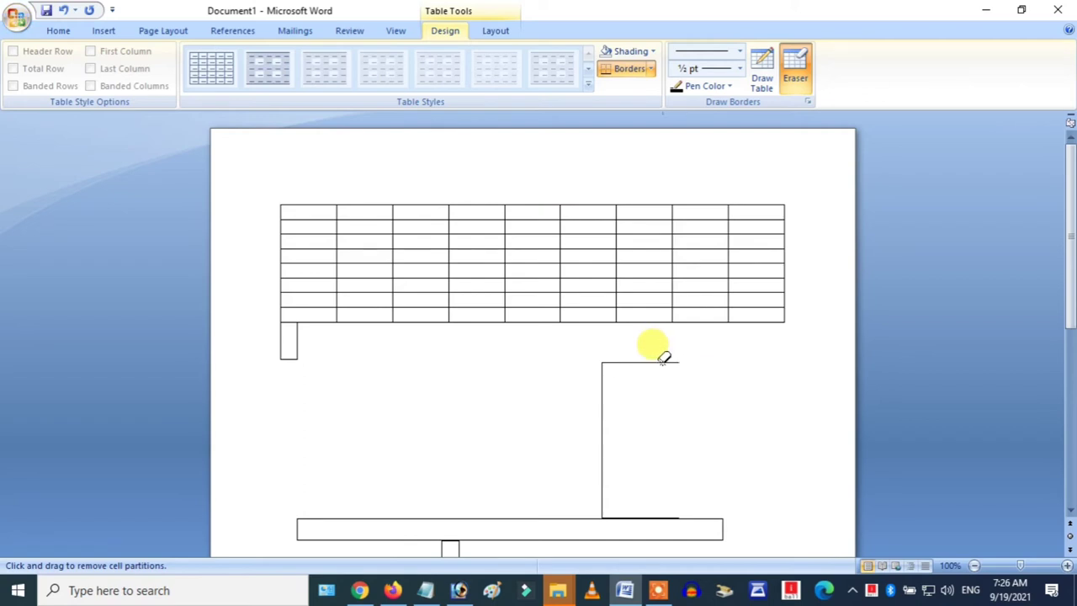
pyautogui.click(661, 361)
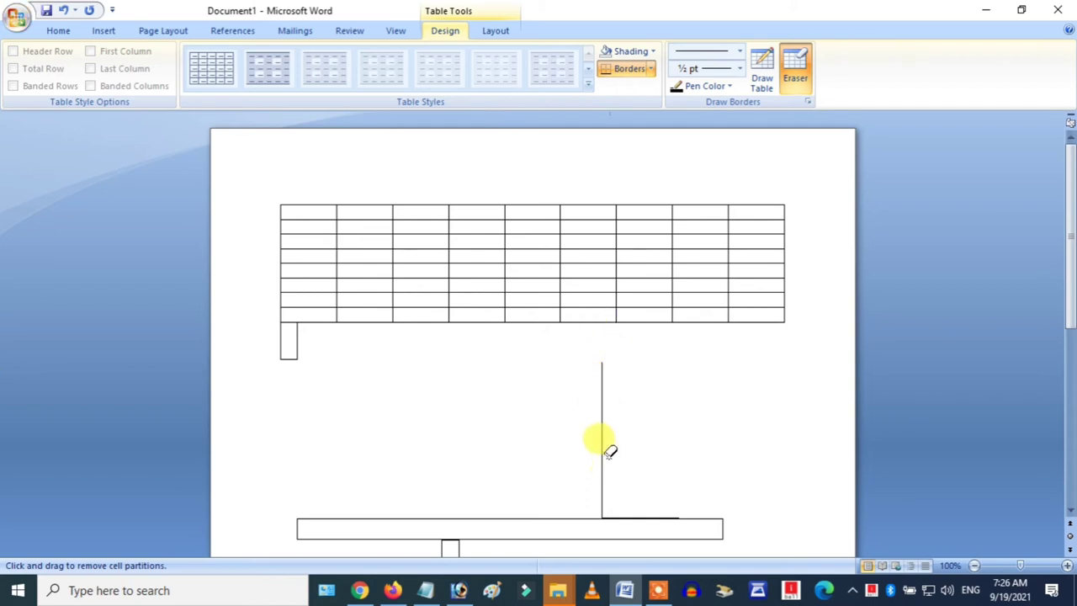
pyautogui.click(604, 446)
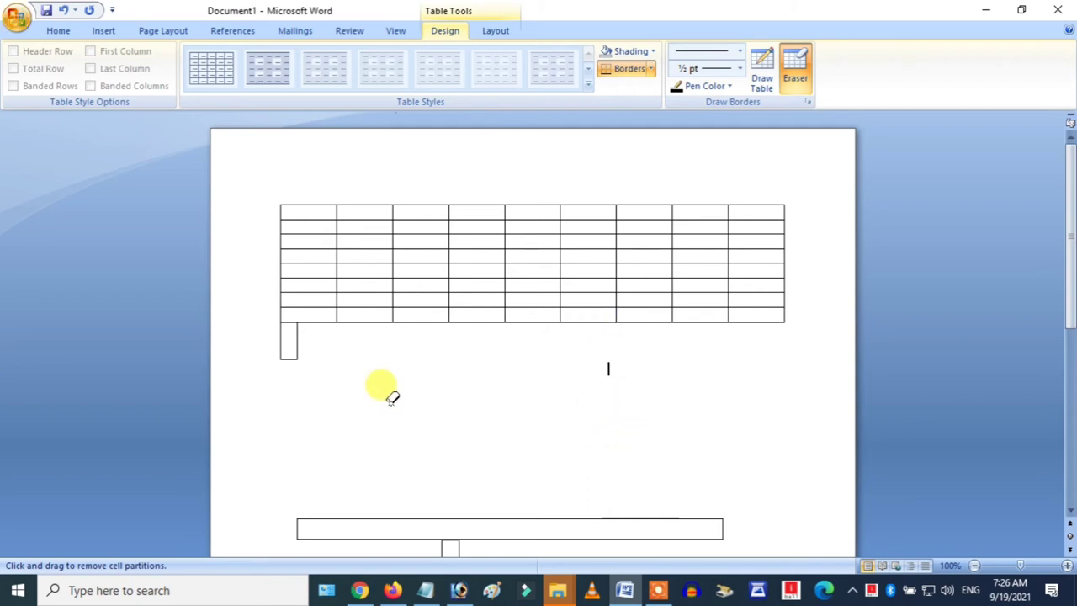
pyautogui.click(296, 341)
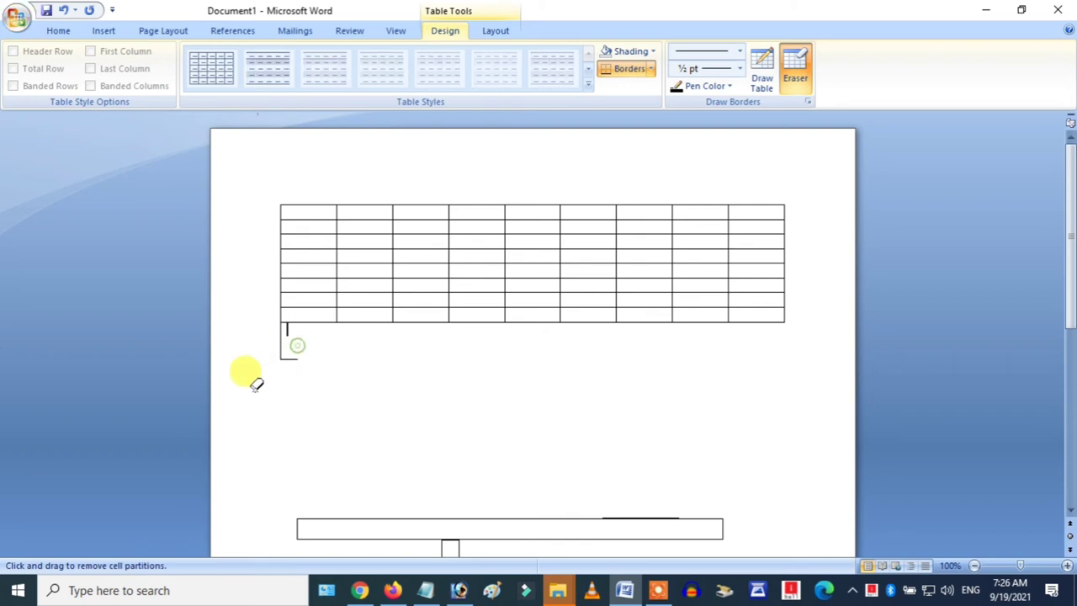
pyautogui.click(281, 341)
pyautogui.click(286, 337)
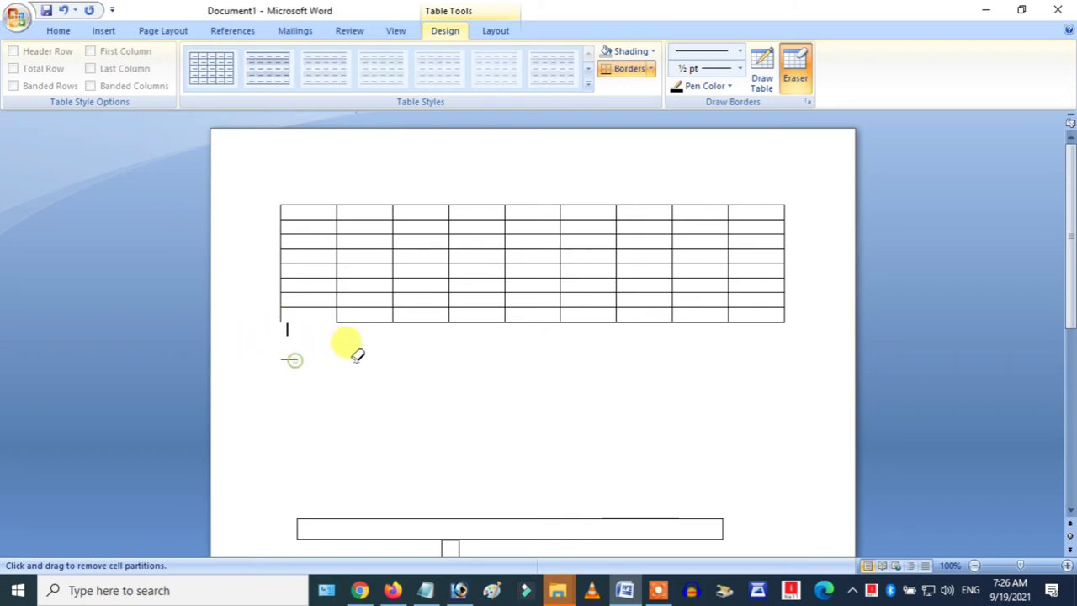
pyautogui.moveTo(284, 354); pyautogui.dragTo(296, 359)
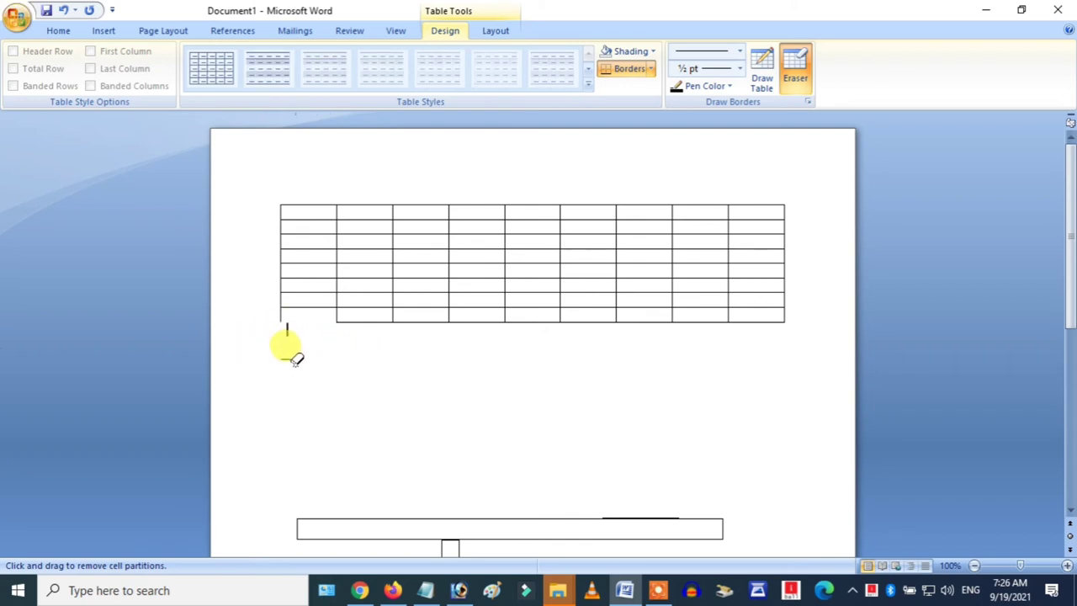
pyautogui.click(292, 356)
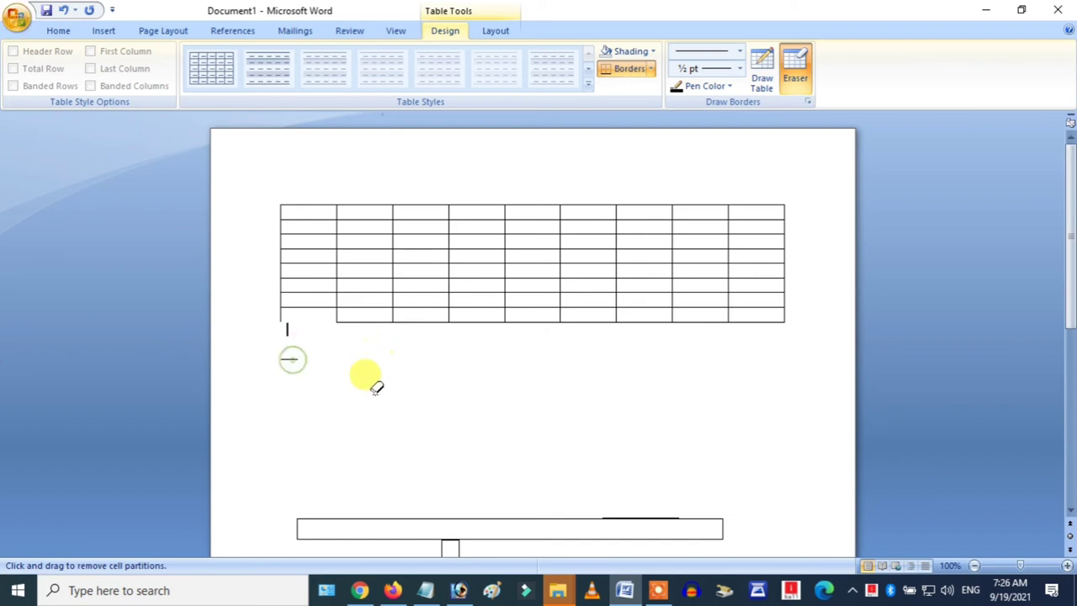
# - Erase the long rectangle's edges and the small rectangle's sides, then turn the Eraser off
pyautogui.click(377, 518)
pyautogui.click(395, 537)
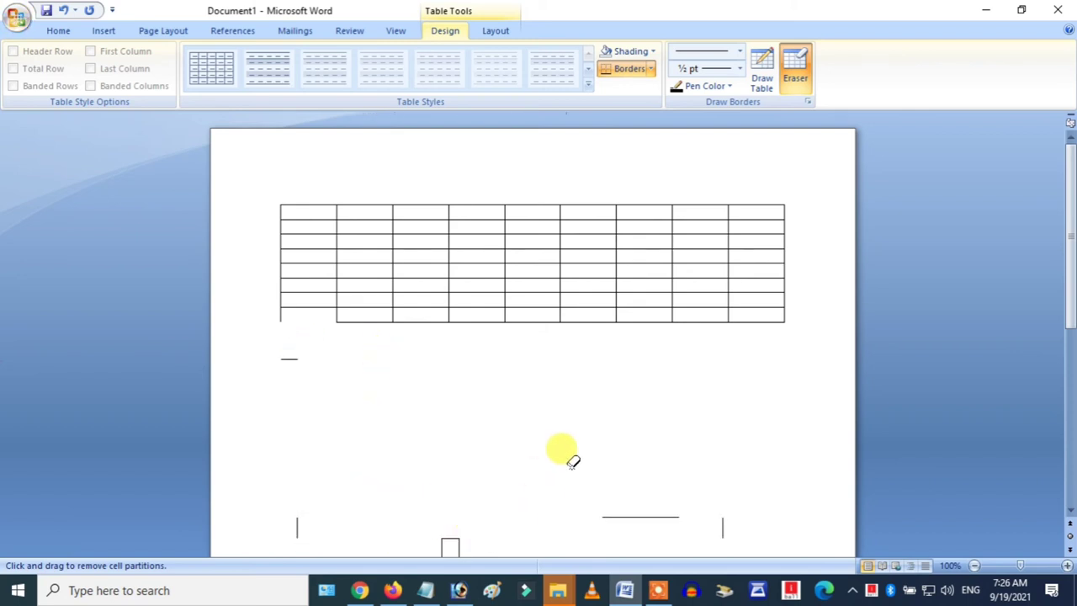
pyautogui.scroll(-5, 572, 461)
pyautogui.click(461, 341)
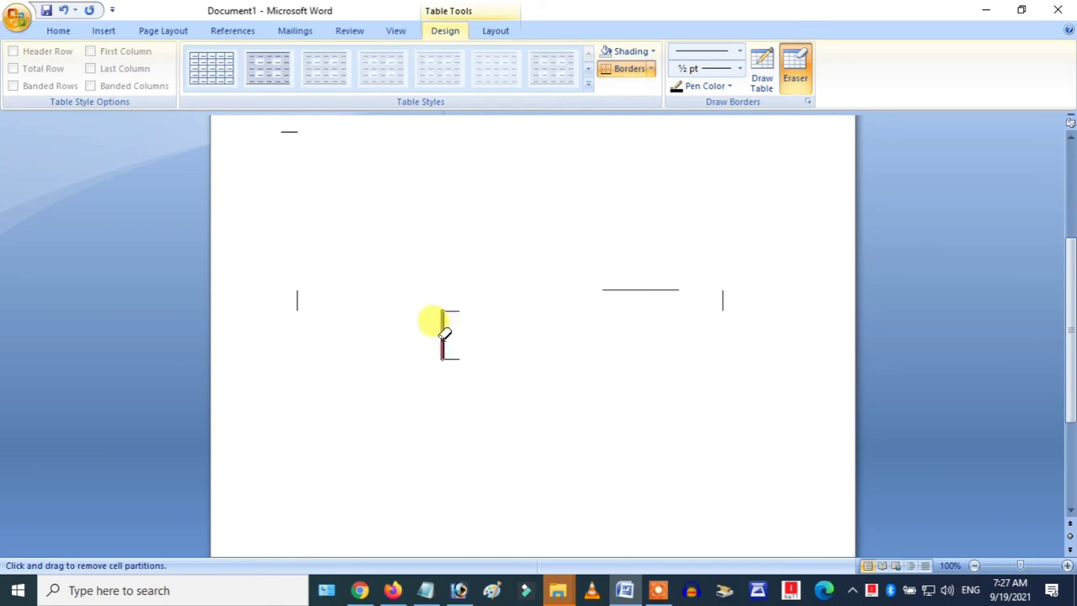
pyautogui.moveTo(443, 335); pyautogui.dragTo(453, 313)
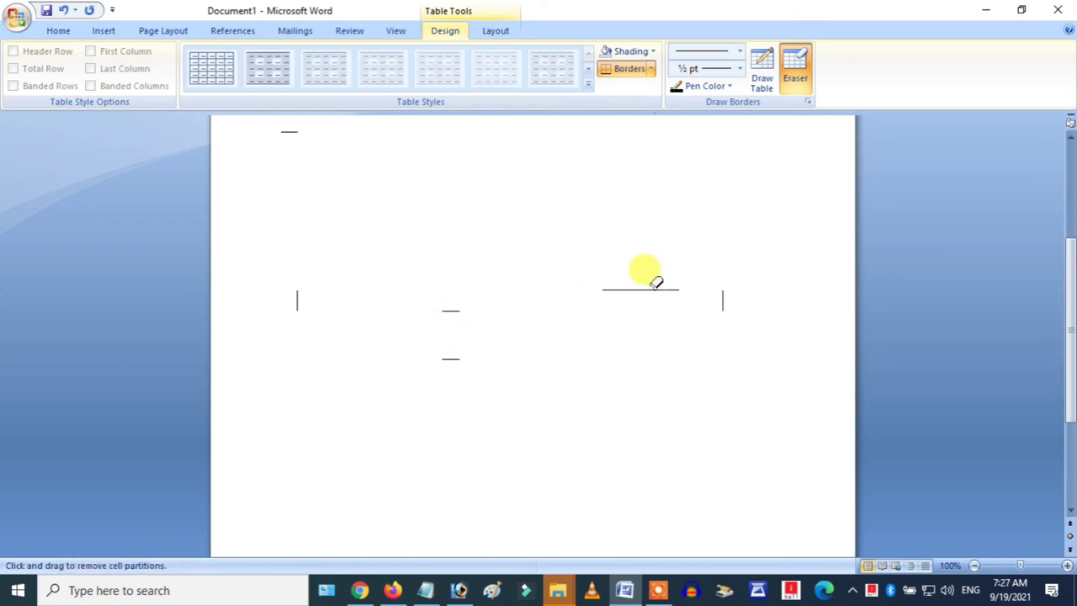
pyautogui.click(656, 289)
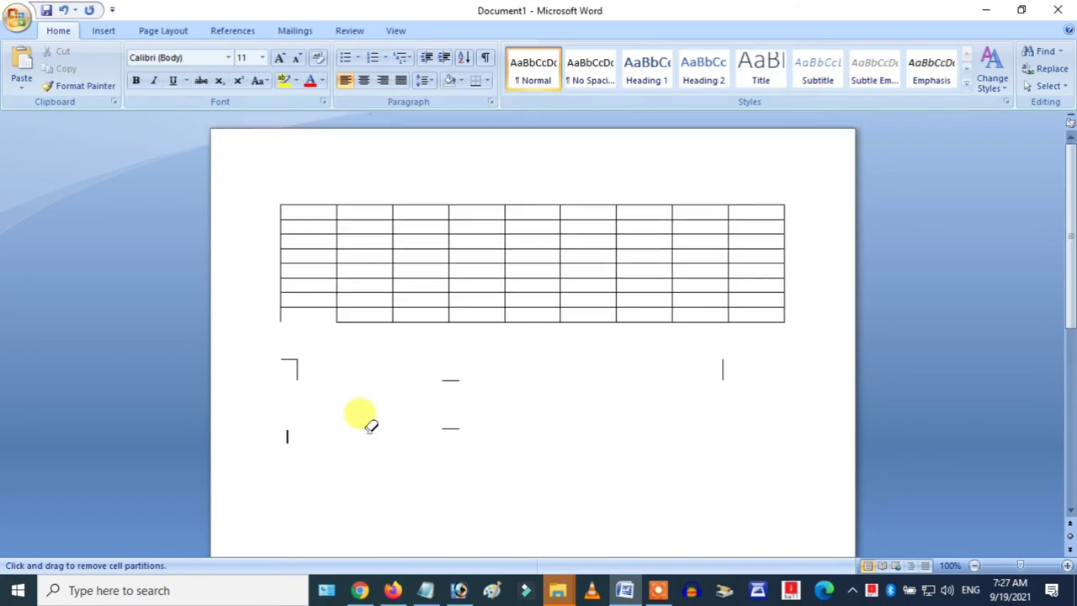
pyautogui.click(454, 426)
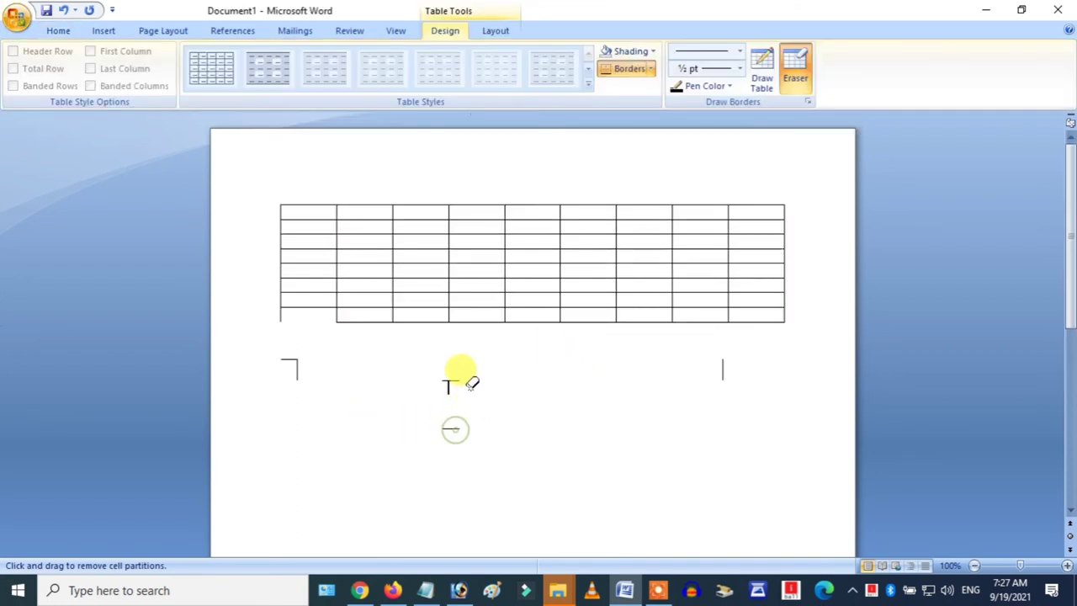
pyautogui.click(725, 372)
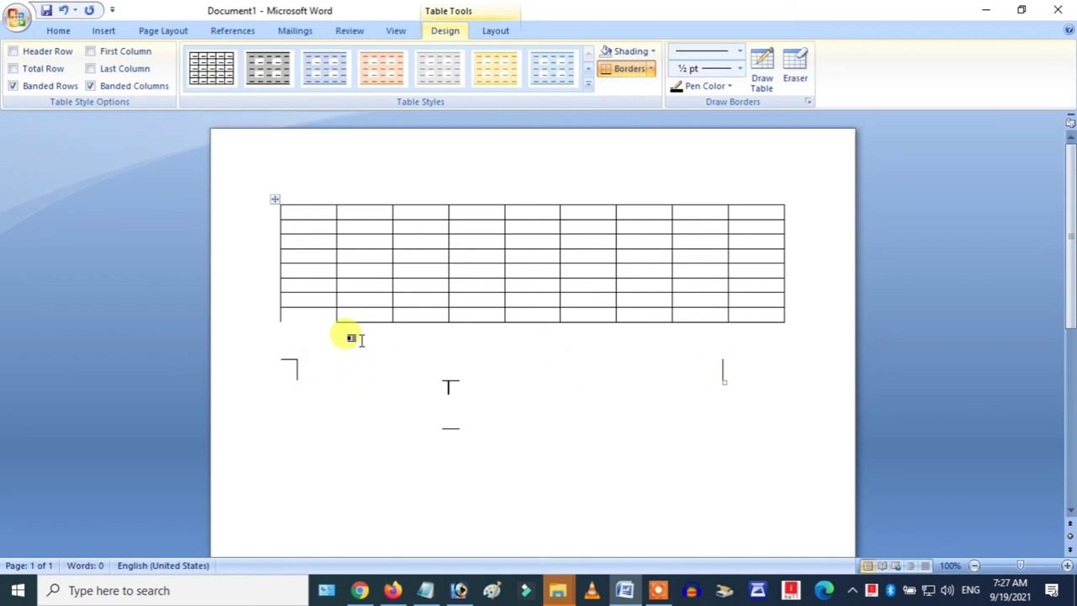
# - Select the whole grid table and bring up the table shortcut menu to cut the tables
pyautogui.click(101, 31)
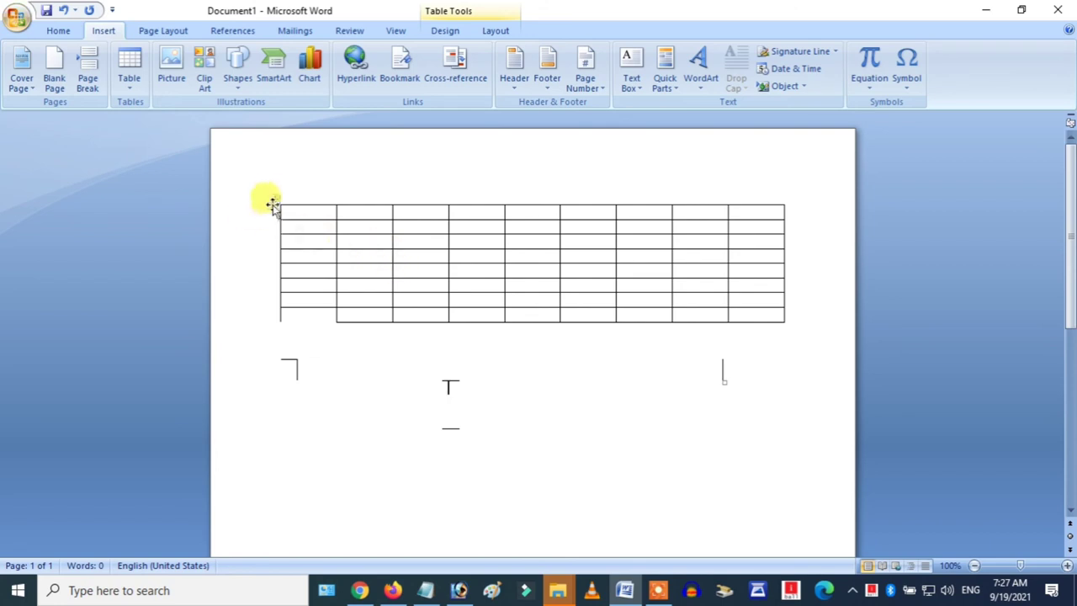
pyautogui.click(276, 197)
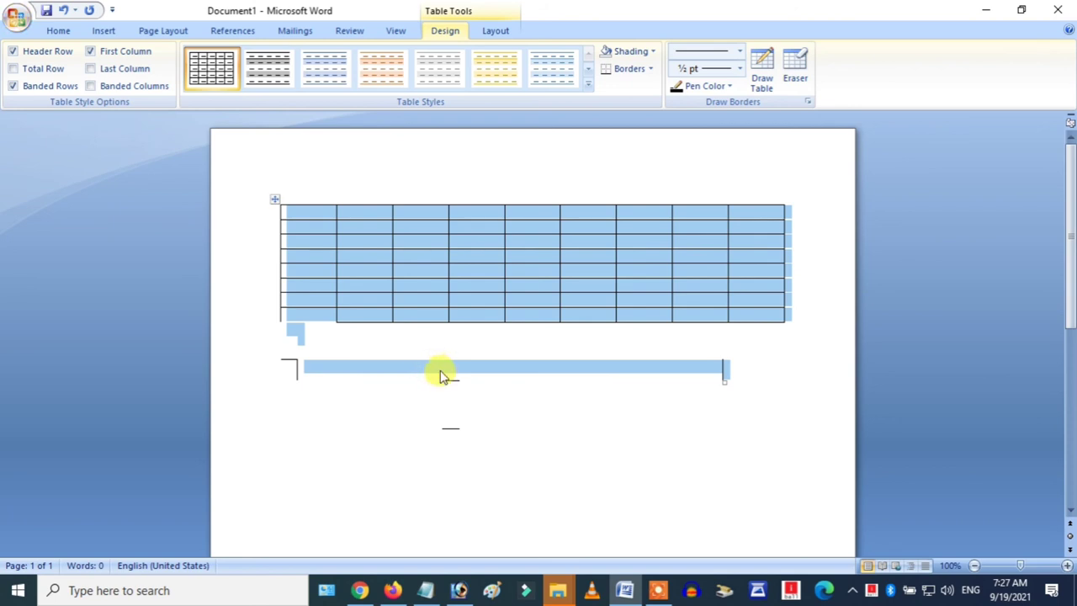
pyautogui.rightClick(437, 380)
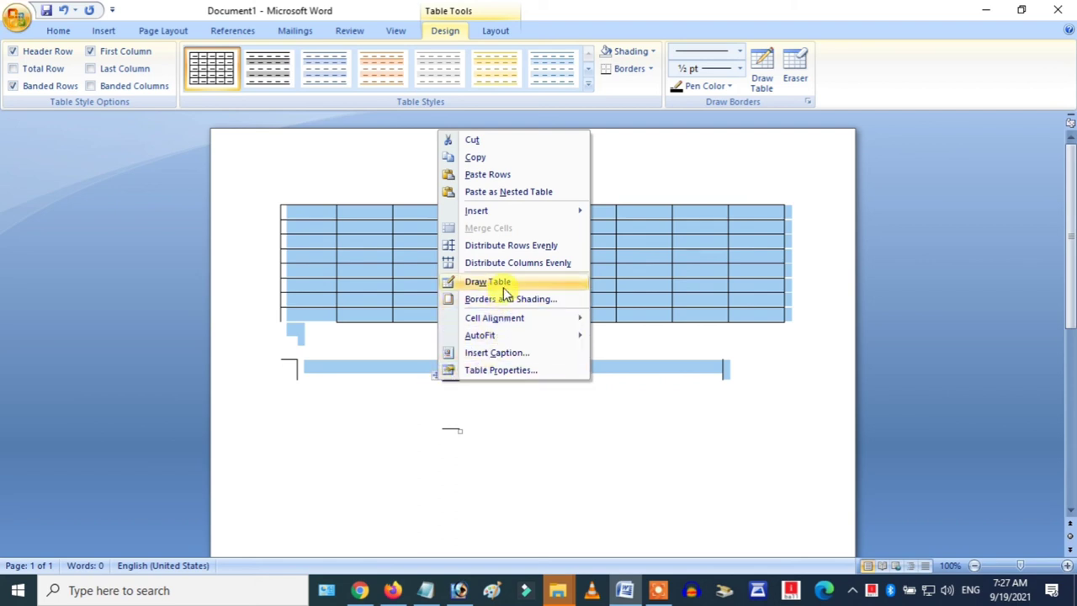
pyautogui.click(481, 140)
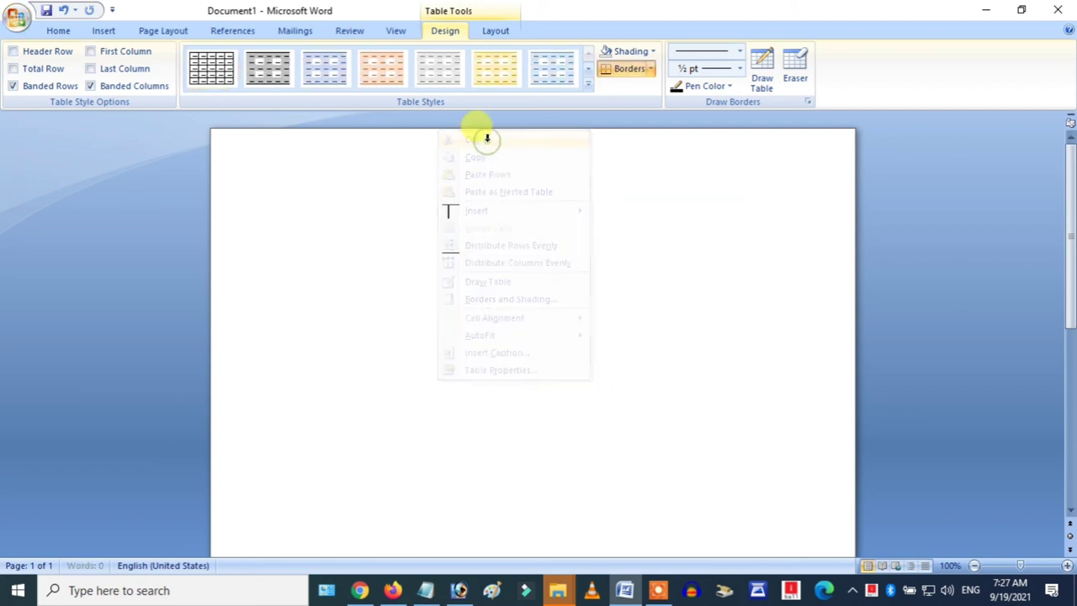